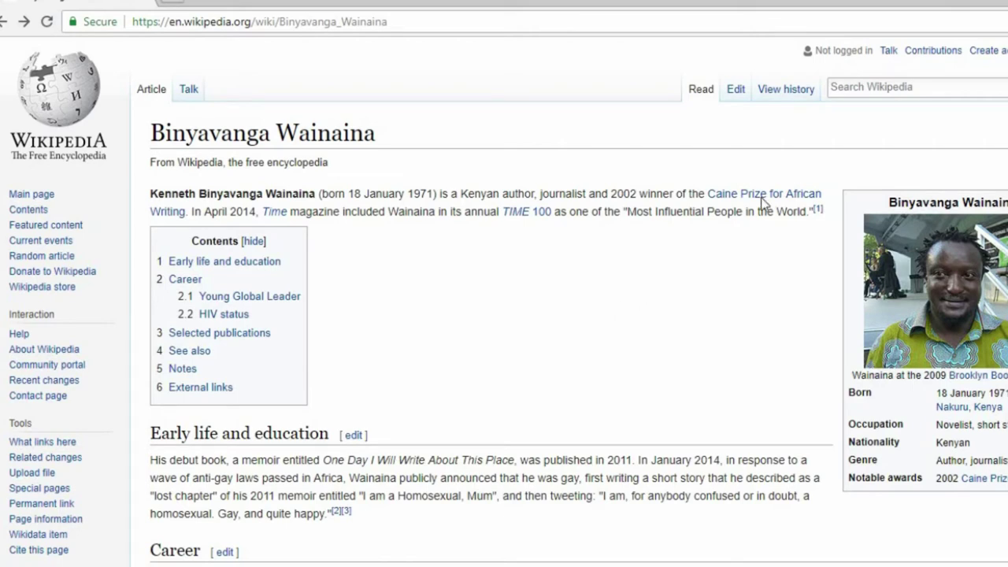
# - Open the Log in page from the Binyavanga Wainaina article's top-right links
pyautogui.click(972, 88)
pyautogui.click(1007, 50)
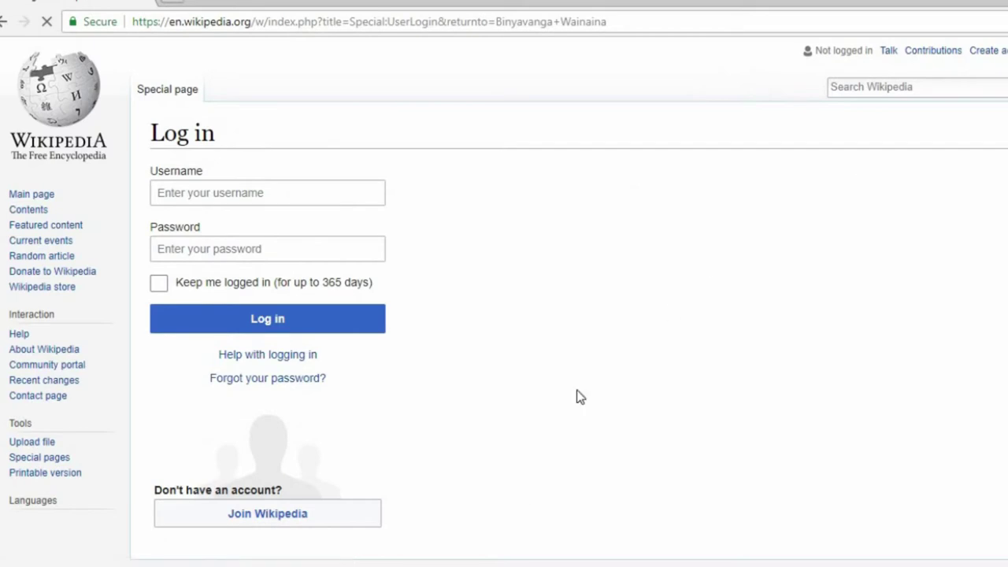
# - Submit the entered username and password to sign in
pyautogui.click(310, 524)
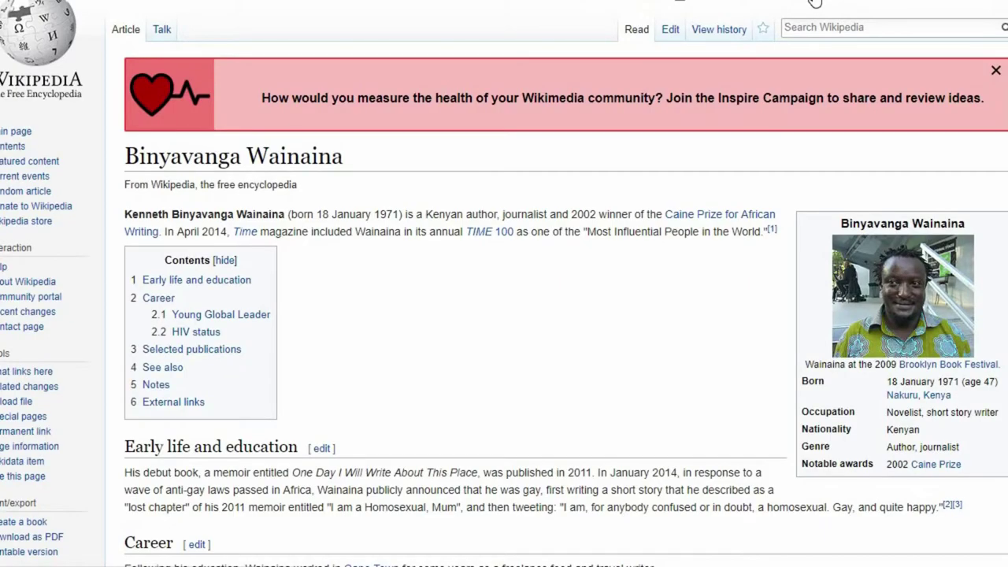
# - Go to the account Preferences page from the top bar
pyautogui.click(815, 2)
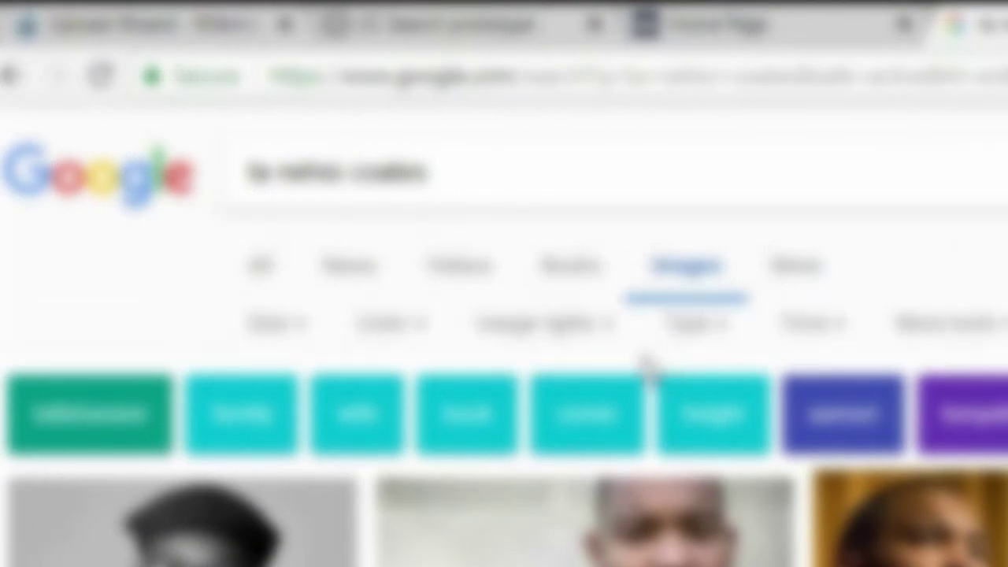
# - Set the Google Images usage rights filter to 'Labeled for reuse with modification'
pyautogui.click(551, 324)
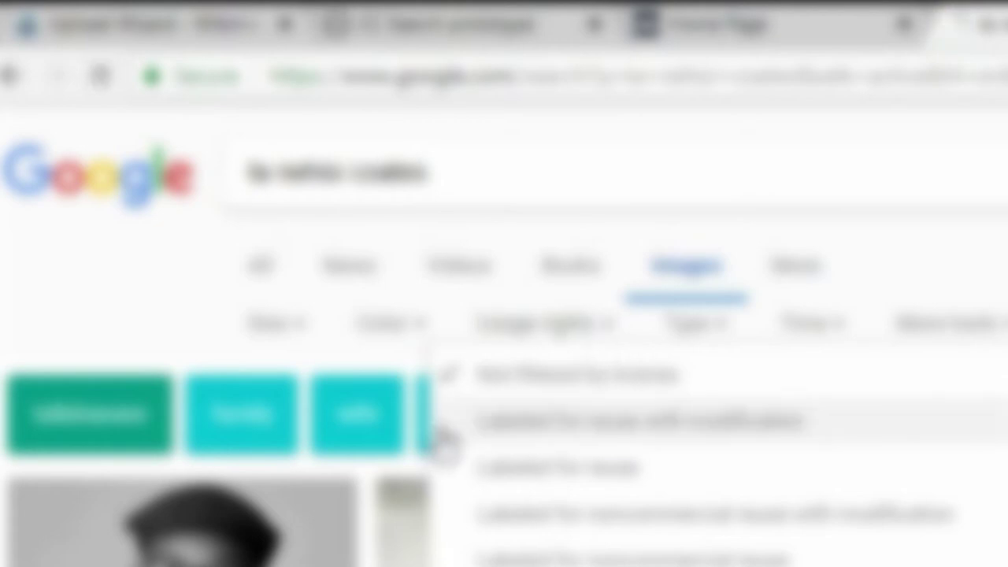
pyautogui.click(444, 429)
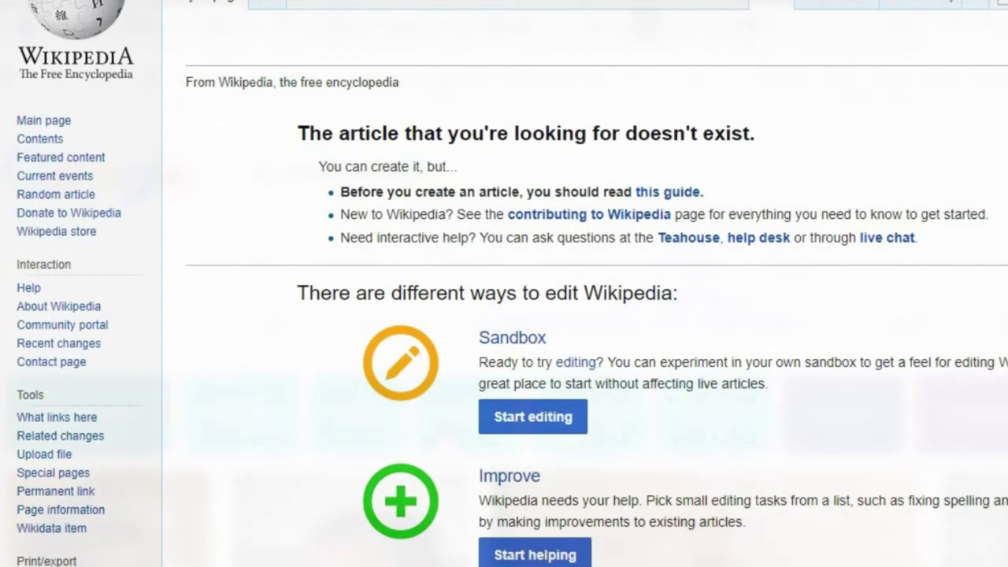
# - Review the article-creation options and launch the Article Wizard with 'Start creating'
pyautogui.scroll(-1, 504, 284)
pyautogui.scroll(-1, 504, 284)
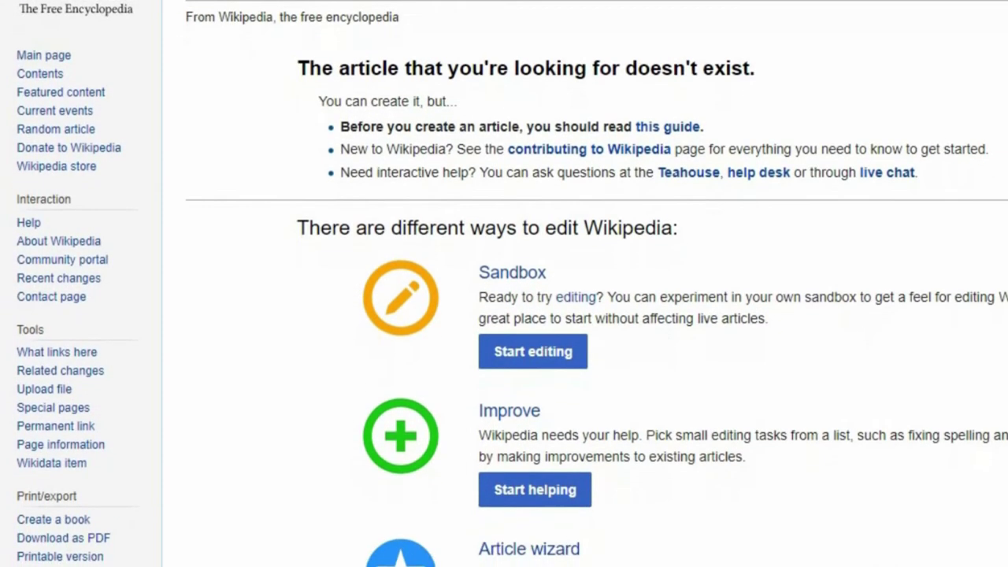
pyautogui.scroll(-2, 504, 283)
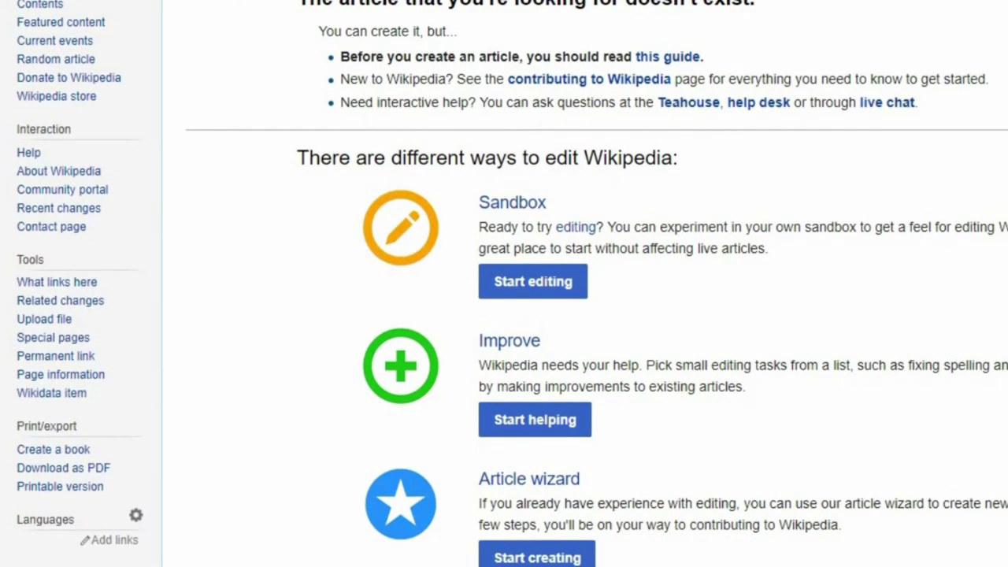
pyautogui.scroll(-1, 505, 284)
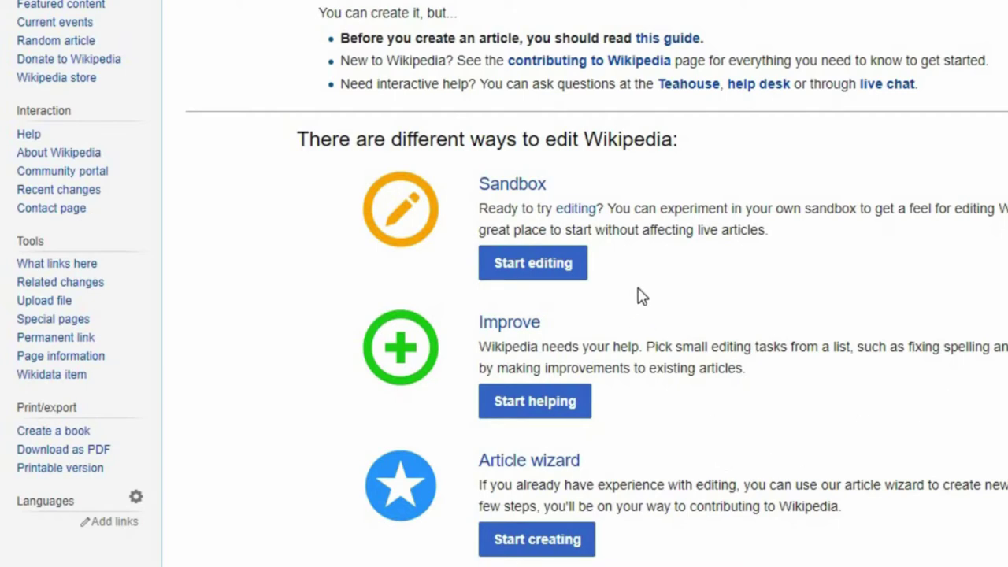
pyautogui.click(550, 549)
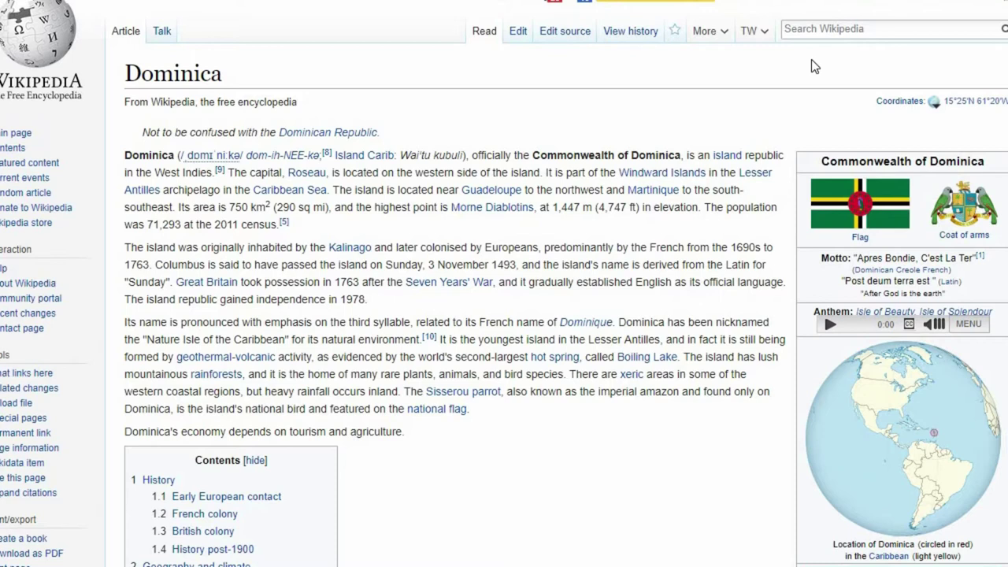
# - Search Wikipedia for 'Joe Clausell'
pyautogui.click(803, 31)
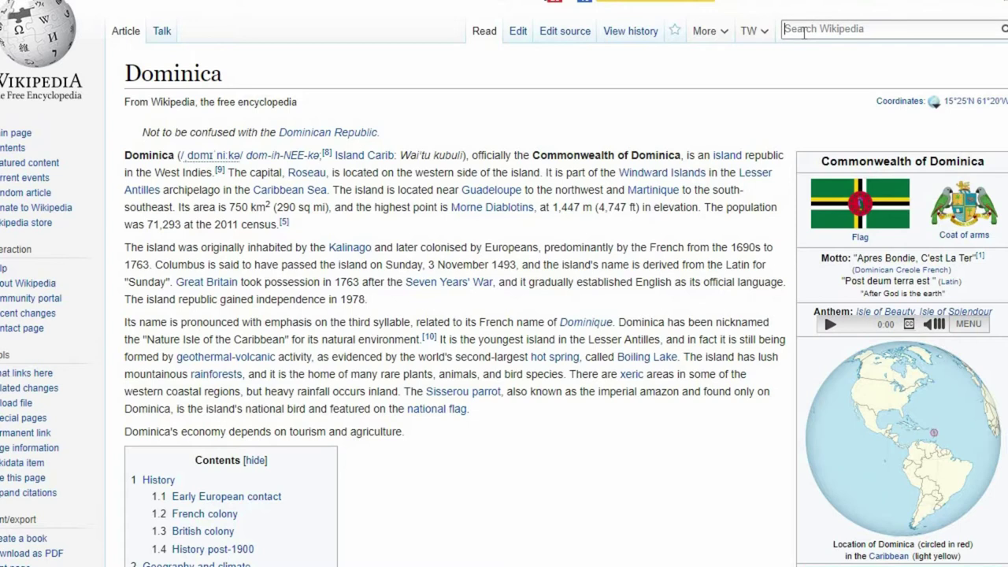
pyautogui.write('Joe Clausell')
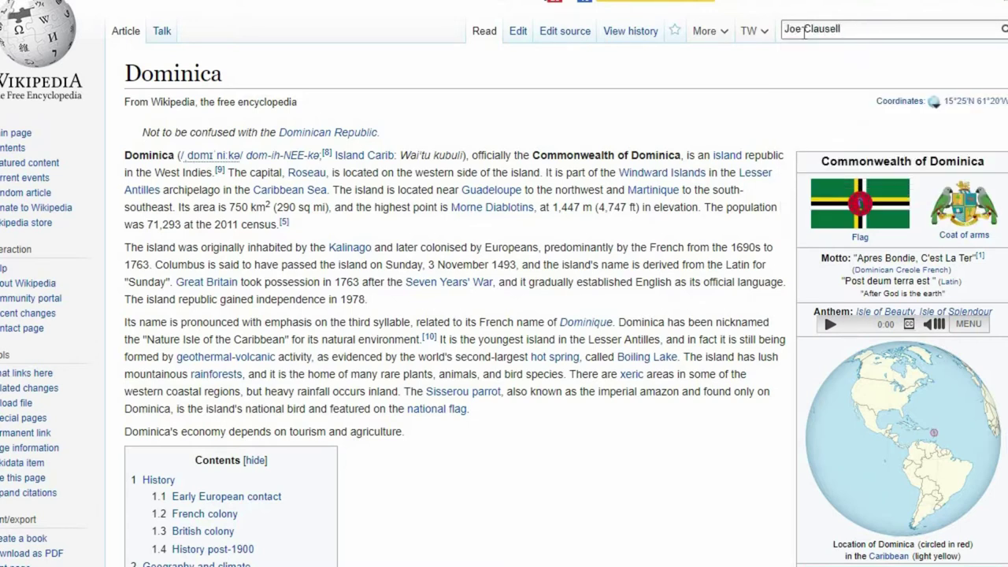
pyautogui.press('Return')
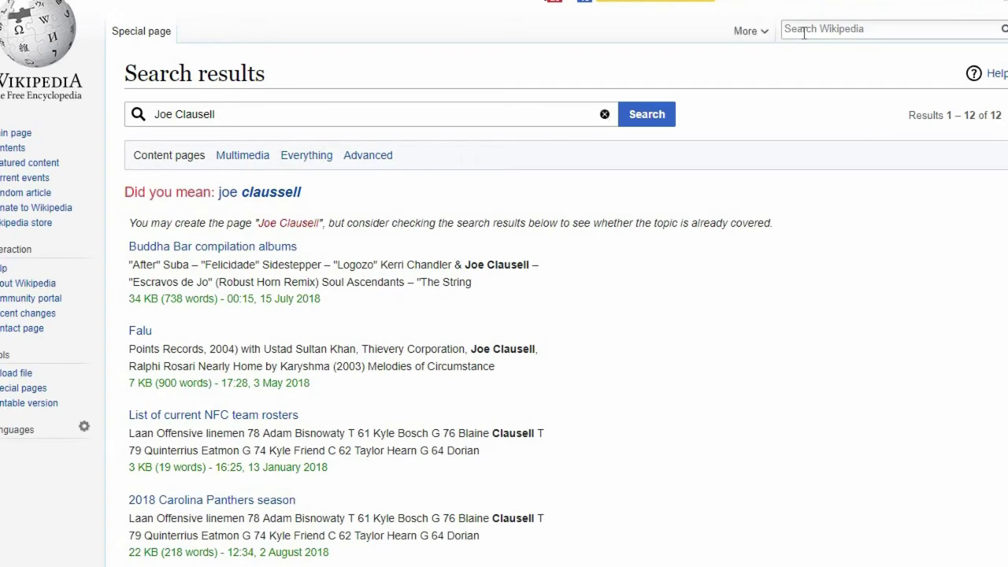
# - Try the red Joe Clausell link, then search 'Joe Claussell' to reach DJ Mag
pyautogui.click(313, 224)
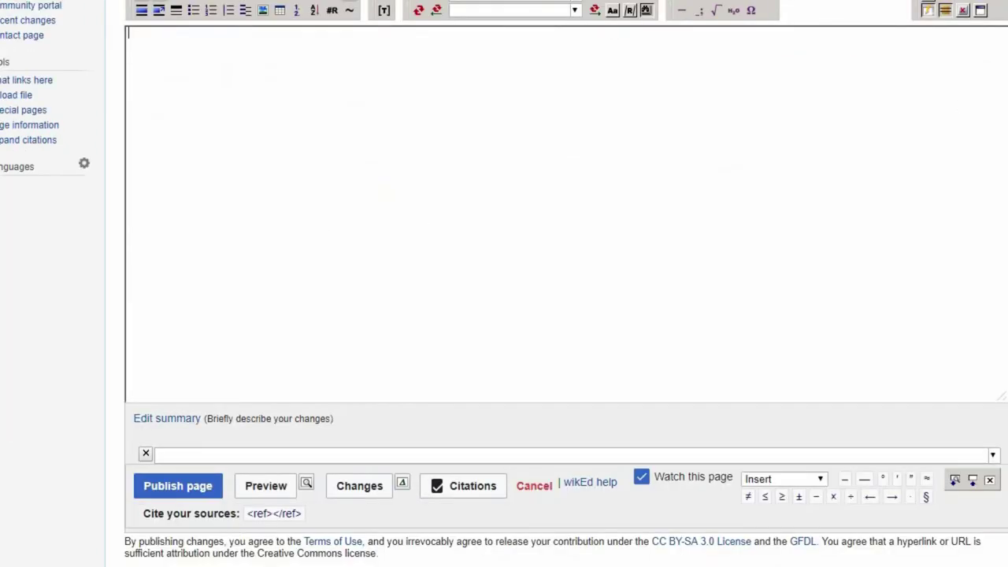
pyautogui.scroll(4, 504, 284)
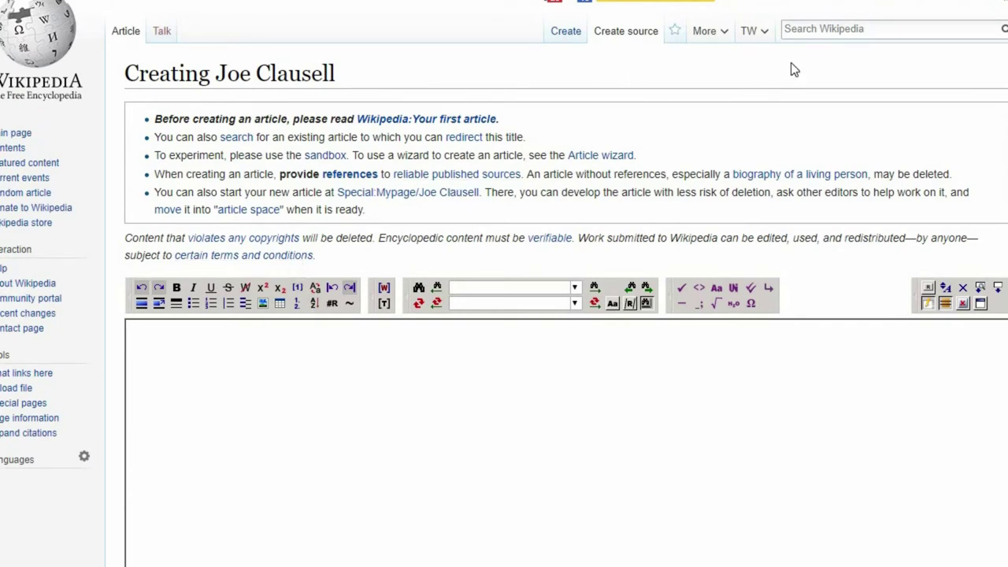
pyautogui.click(798, 29)
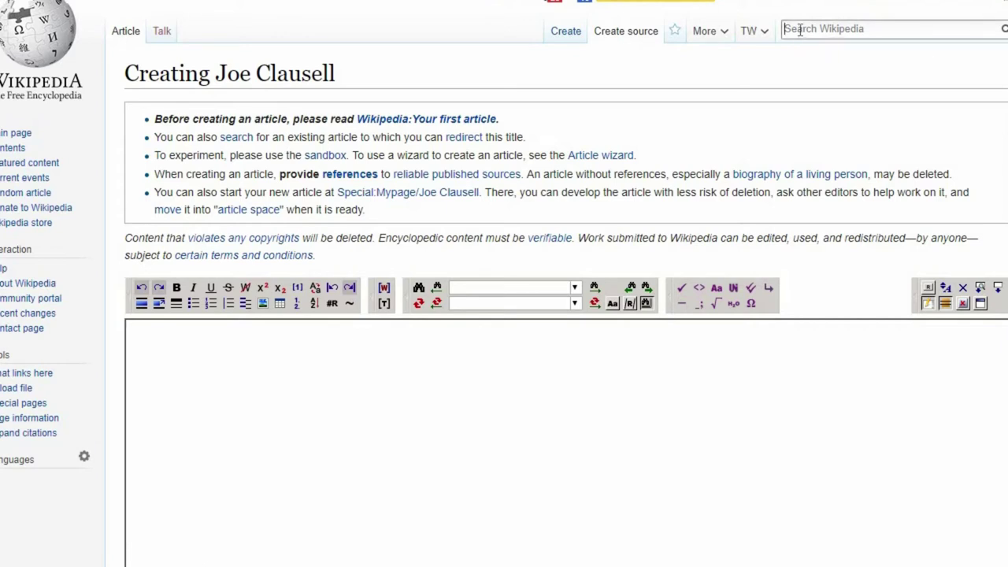
pyautogui.write('Joe C')
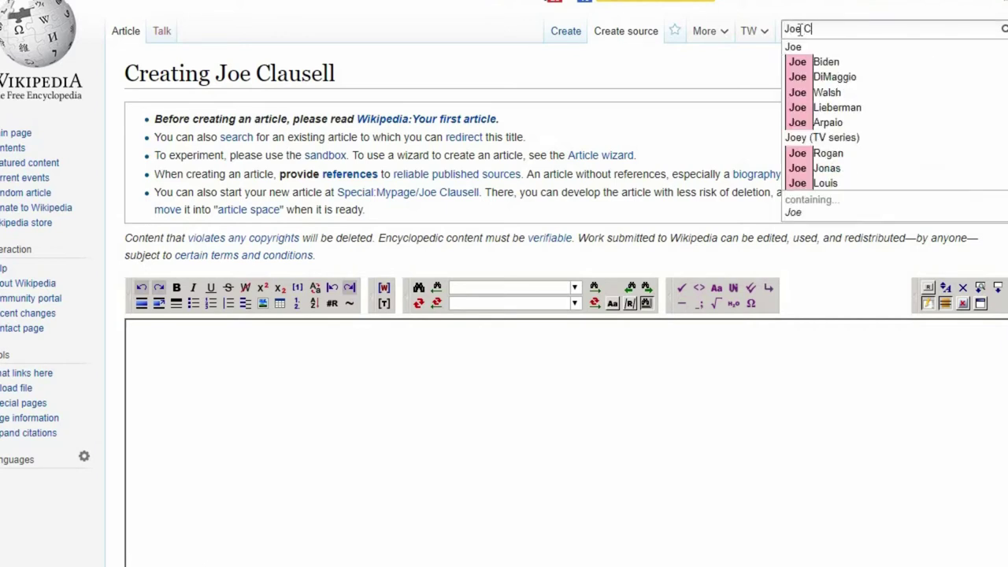
pyautogui.write('laussell')
pyautogui.press('Return')
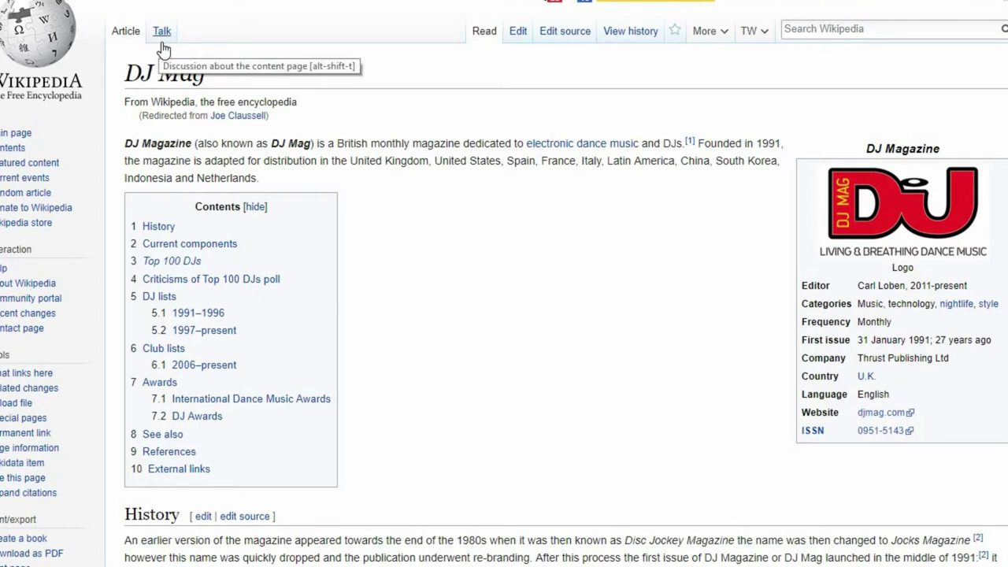
# - Visually edit DJ Mag, browsing Paragraph, text style and Link tools, then add a citation
pyautogui.click(516, 37)
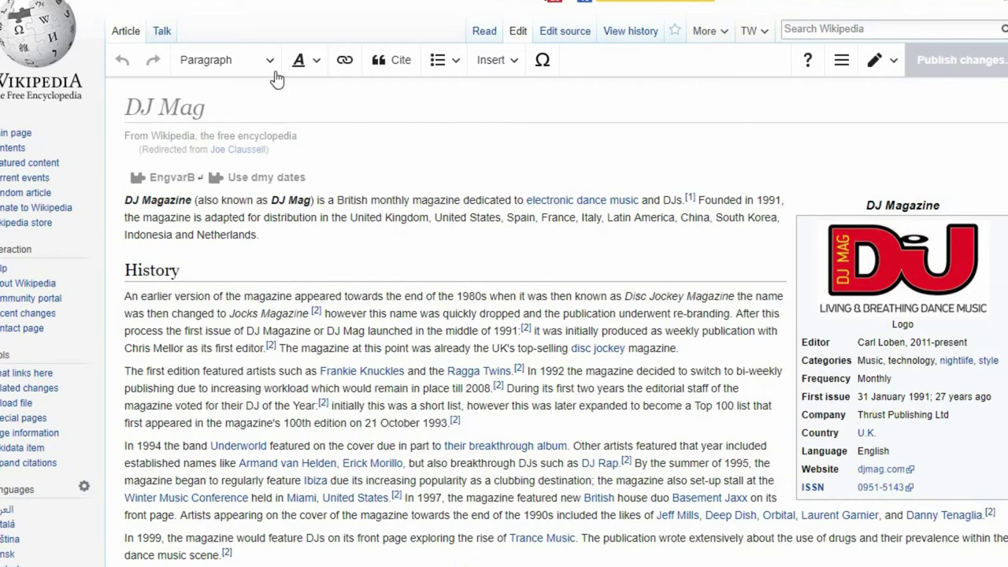
pyautogui.click(270, 70)
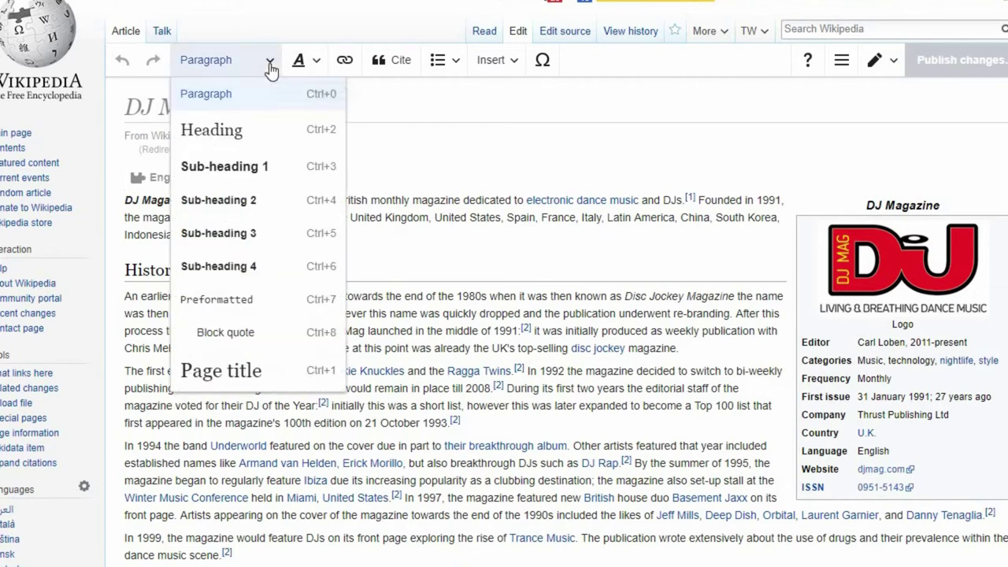
pyautogui.click(310, 70)
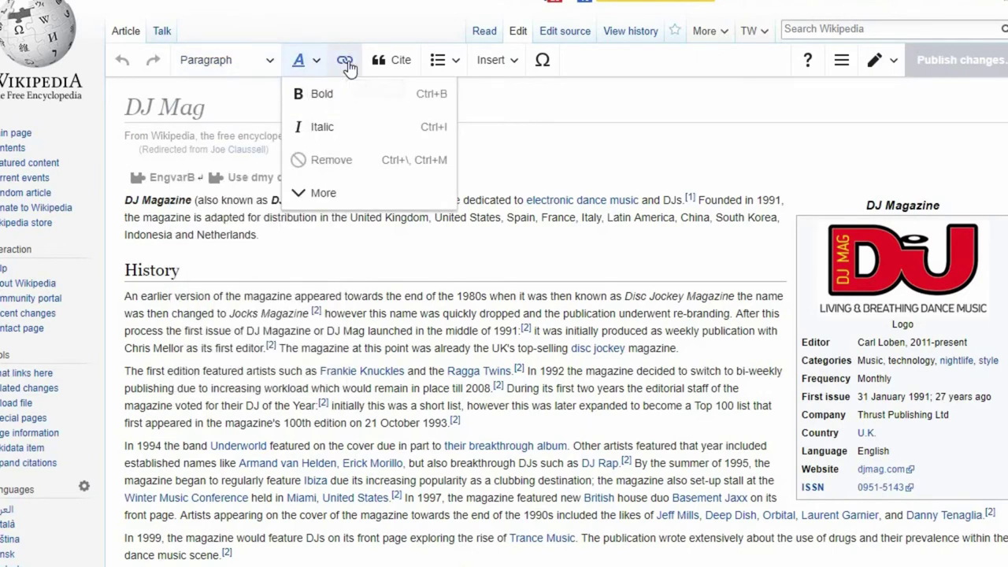
pyautogui.click(347, 63)
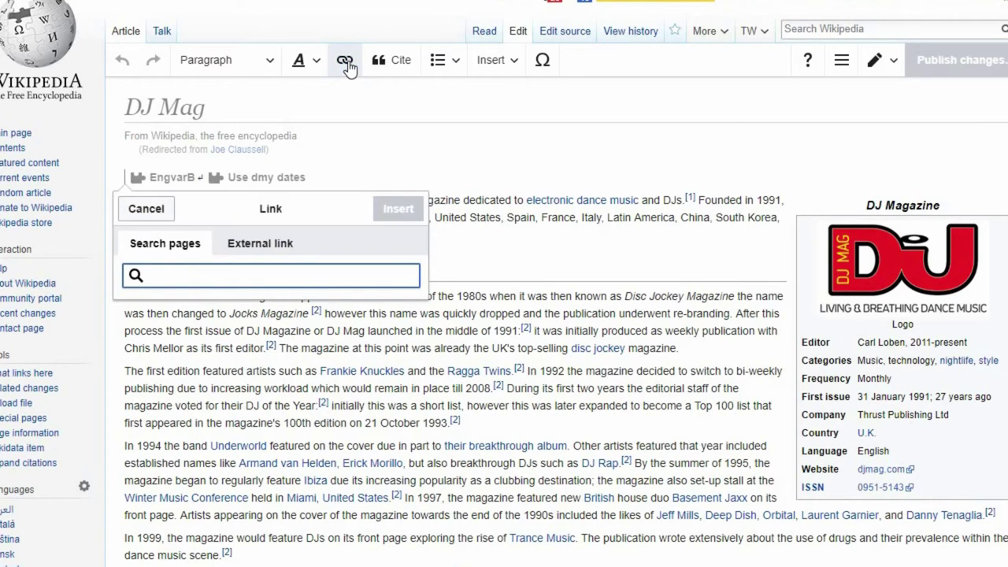
pyautogui.click(402, 72)
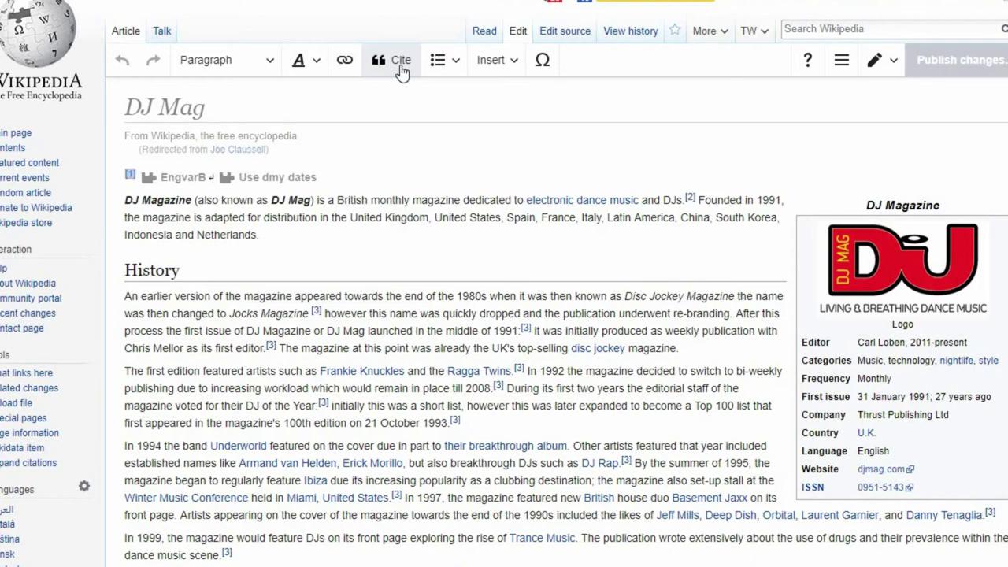
# - Browse the list options and the fully expanded Insert menu, then close it
pyautogui.click(449, 71)
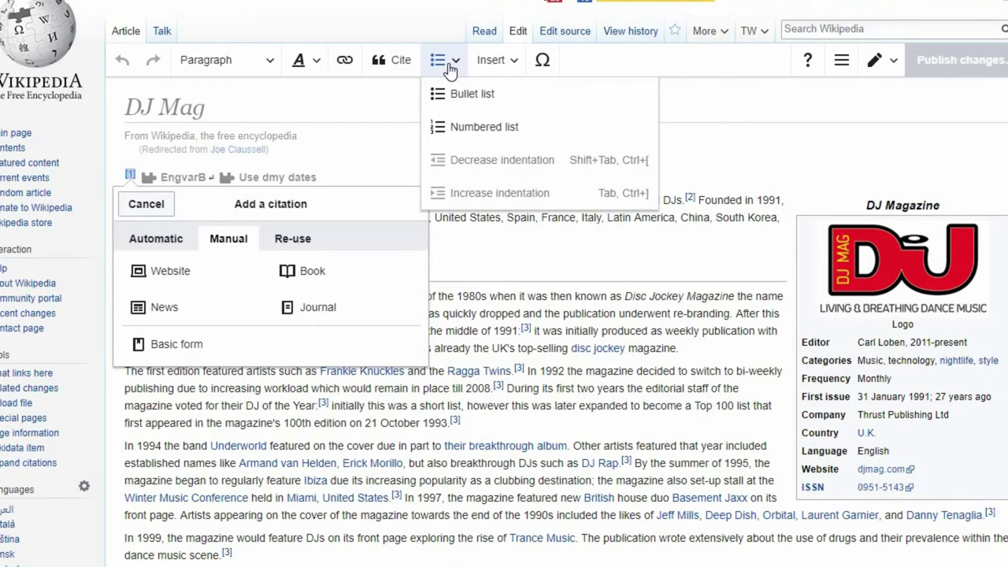
pyautogui.click(501, 68)
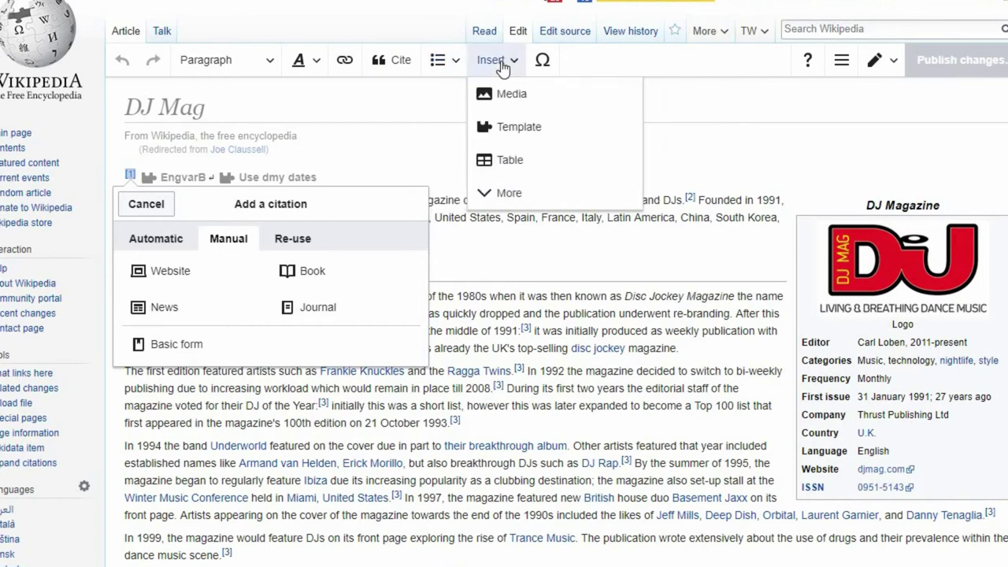
pyautogui.click(485, 193)
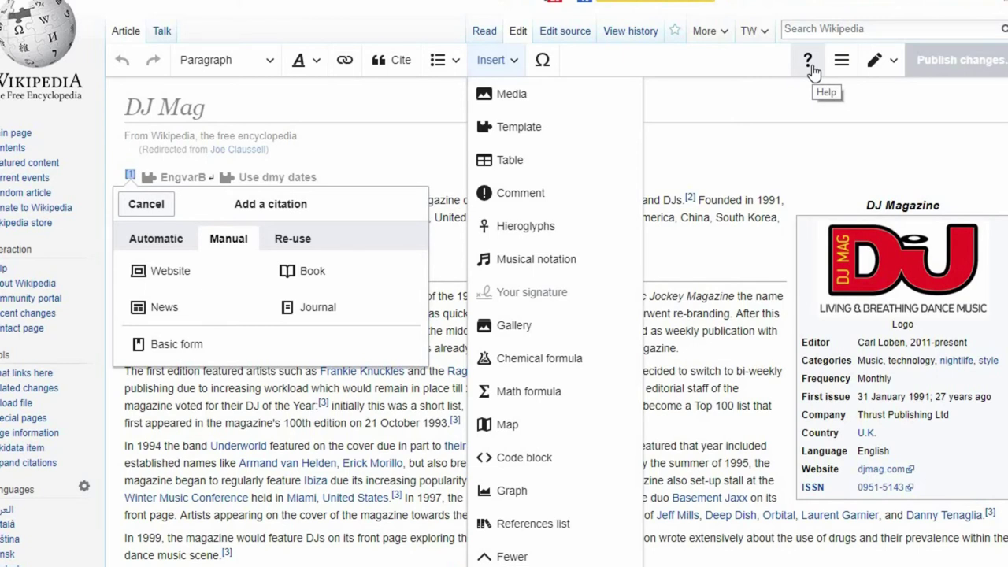
pyautogui.click(567, 31)
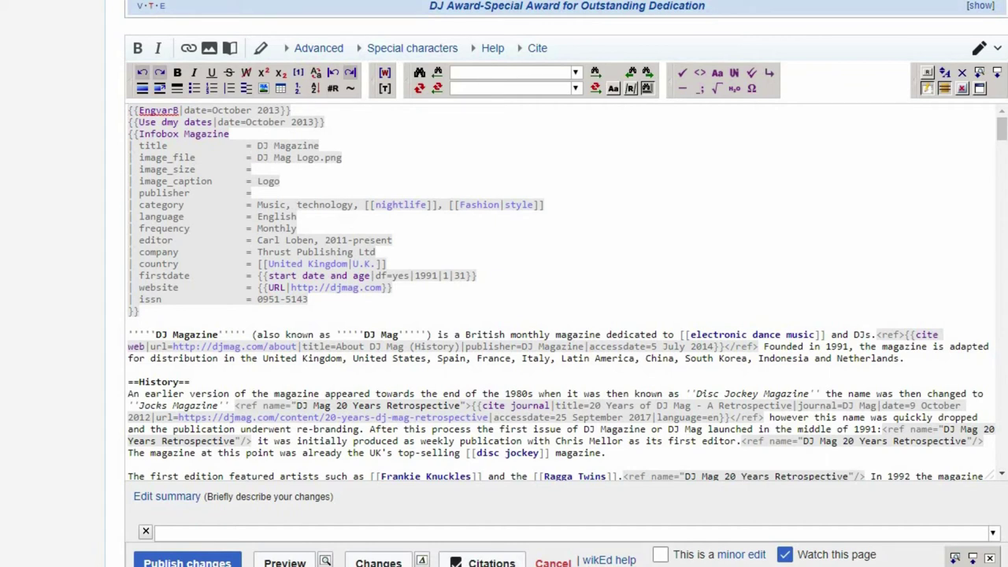
# - Scroll up through the DJ Mag article's wikitext
pyautogui.scroll(20, 504, 283)
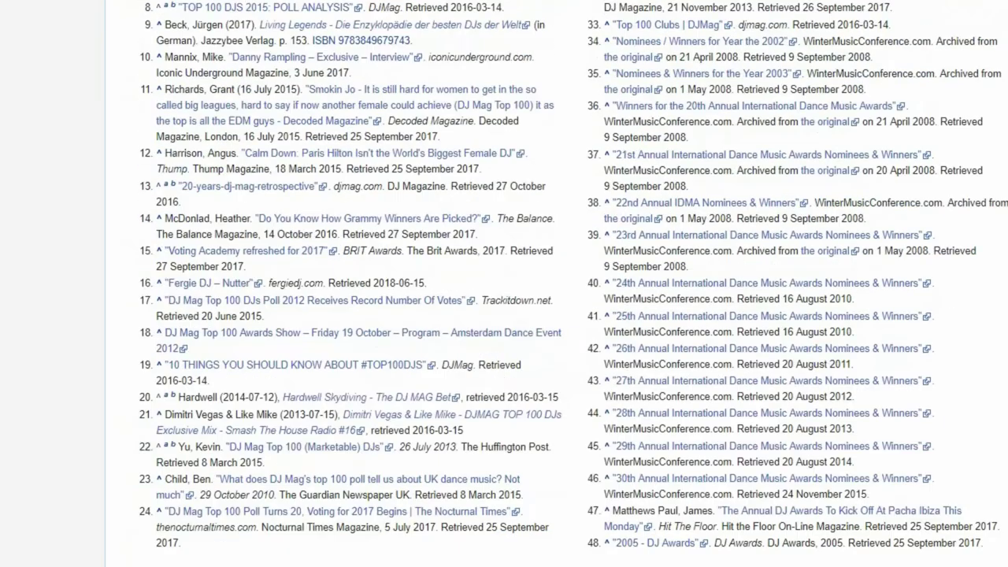